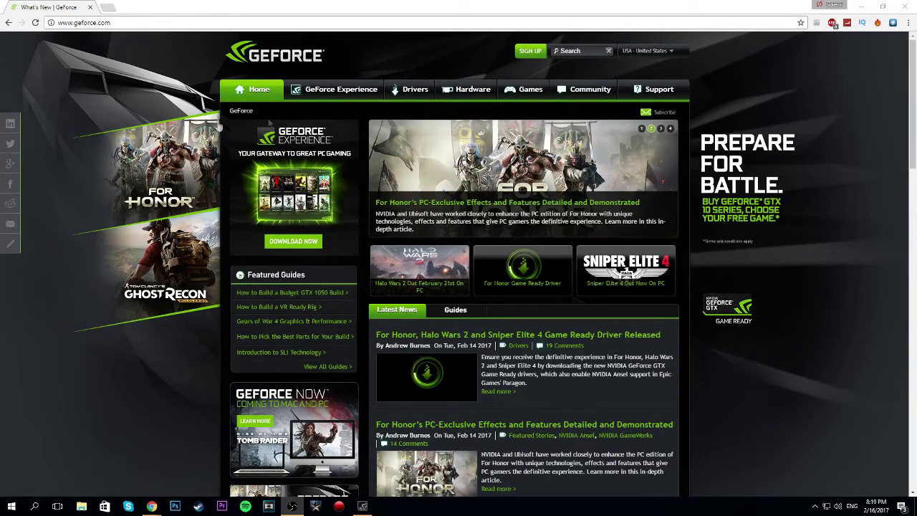
Start downloading the GeForce Experience installer from the GeForce website and discard the downloaded file
{"action": "left_click", "coordinate": [288, 242]}
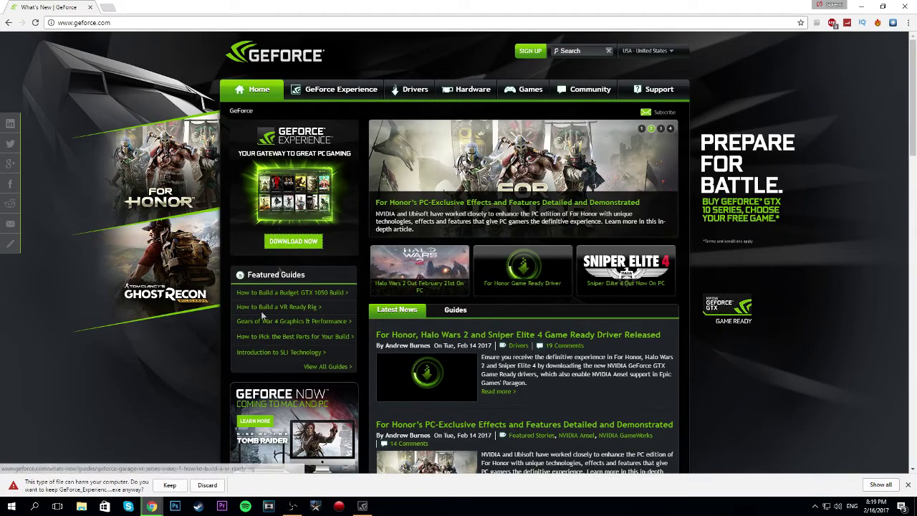
{"action": "left_click", "coordinate": [207, 486]}
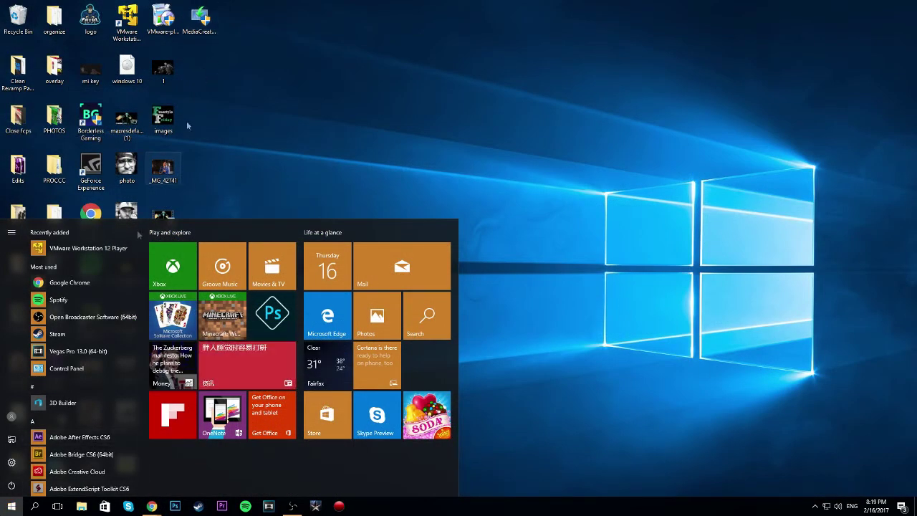
Search for and launch the installed GeForce Experience app
{"action": "type", "text": "gef"}
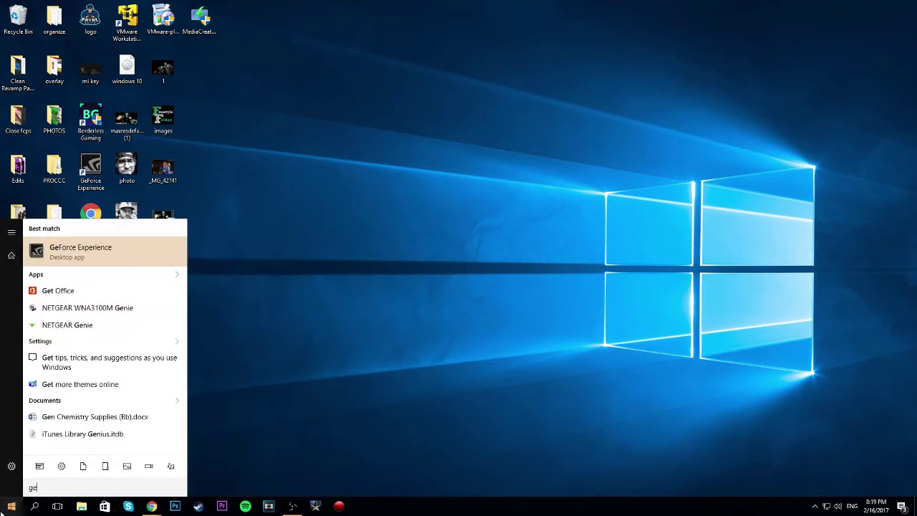
{"action": "left_click", "coordinate": [88, 260]}
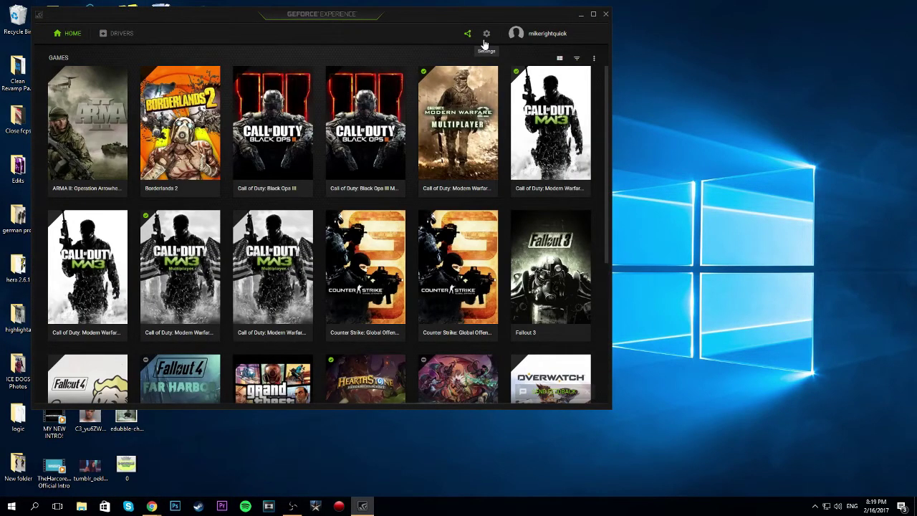
View the available Game Ready driver and return to the games library
{"action": "left_click", "coordinate": [487, 33]}
{"action": "left_click", "coordinate": [117, 33]}
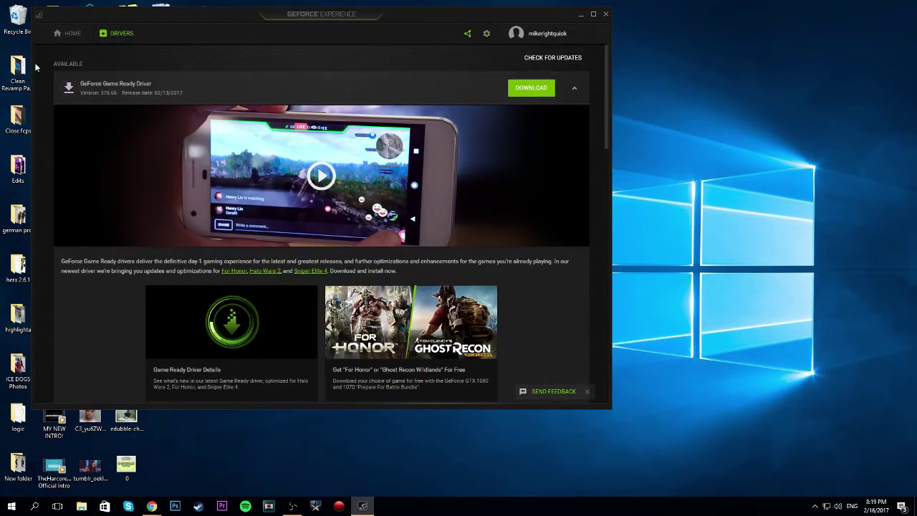
{"action": "left_click", "coordinate": [66, 33]}
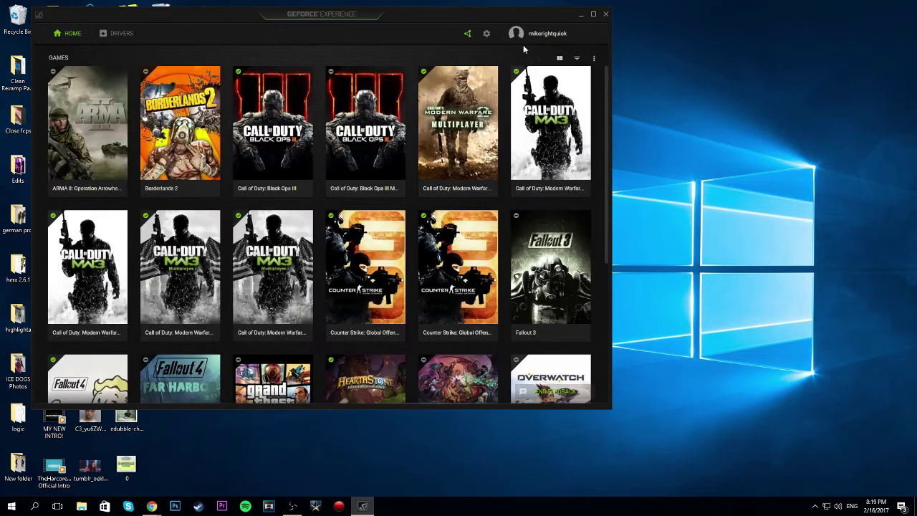
Open the general settings and view the Game Optimization feature's requirements, including the full system requirements page on the GeForce website
{"action": "left_click", "coordinate": [487, 33]}
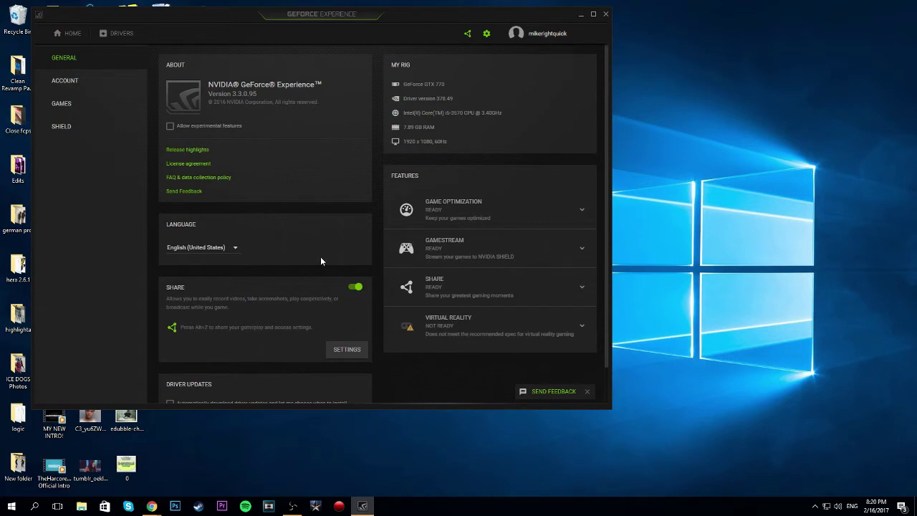
{"action": "left_click", "coordinate": [564, 212]}
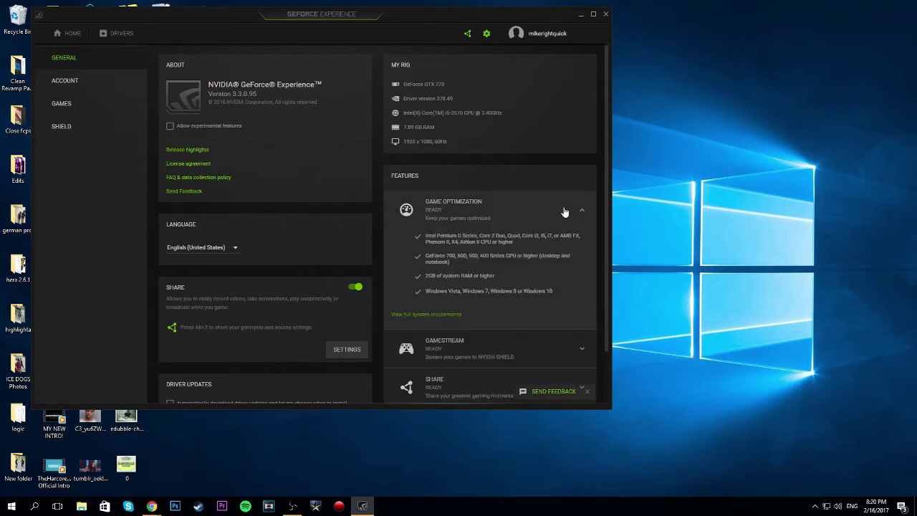
{"action": "scroll", "coordinate": [414, 320], "scroll_direction": "down", "scroll_amount": 2}
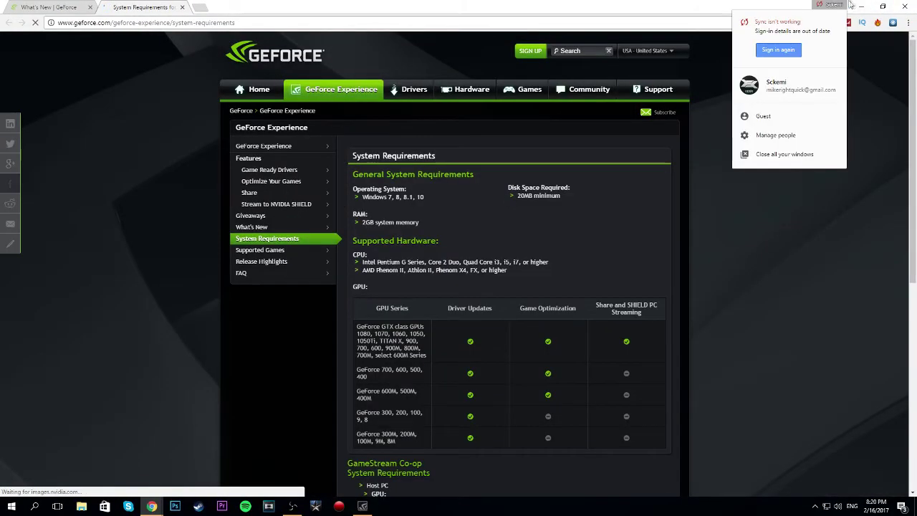
{"action": "left_click", "coordinate": [861, 6]}
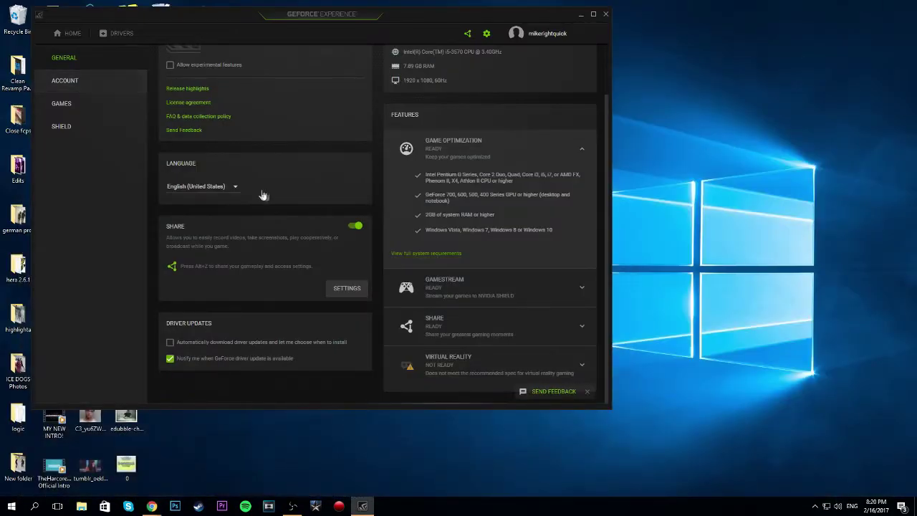
{"action": "scroll", "coordinate": [264, 197], "scroll_direction": "up", "scroll_amount": 2}
Look through the whole games library and dismiss the Send Feedback label
{"action": "left_click", "coordinate": [69, 33]}
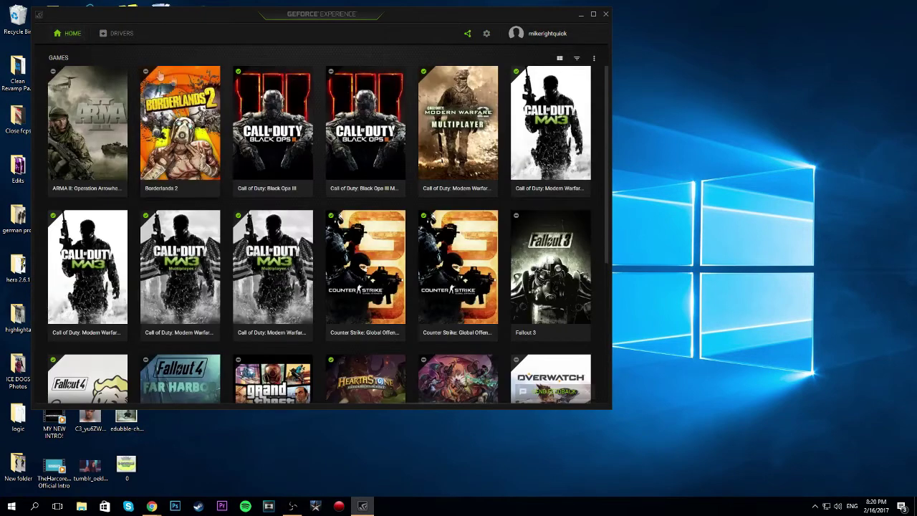
{"action": "scroll", "coordinate": [436, 399], "scroll_direction": "down", "scroll_amount": 2}
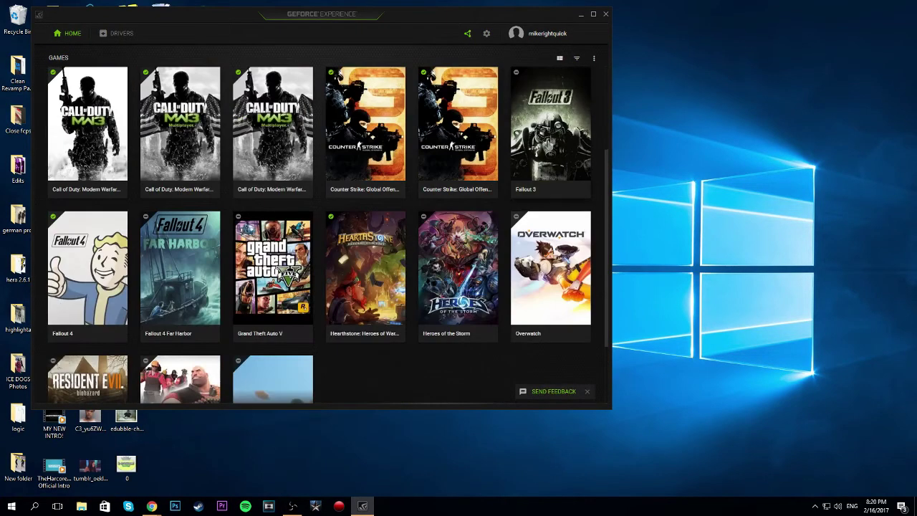
{"action": "mouse_move", "coordinate": [573, 128]}
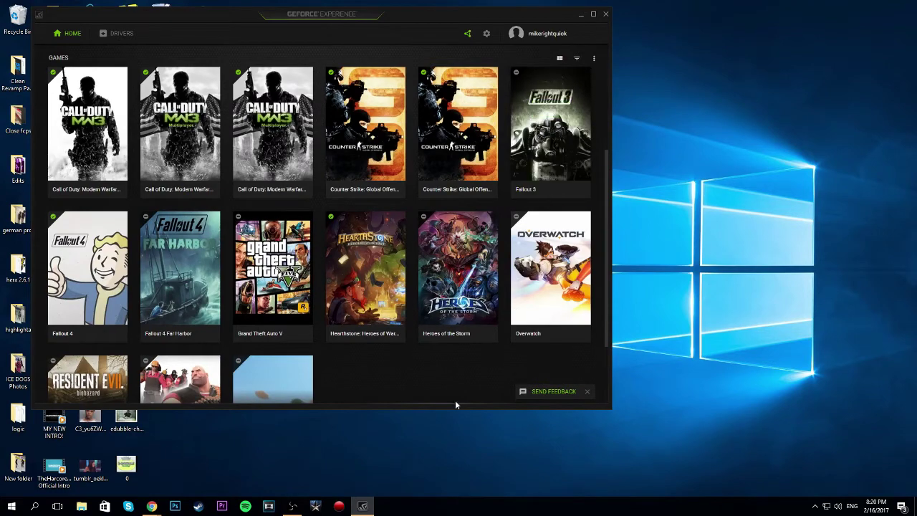
{"action": "left_click", "coordinate": [586, 392]}
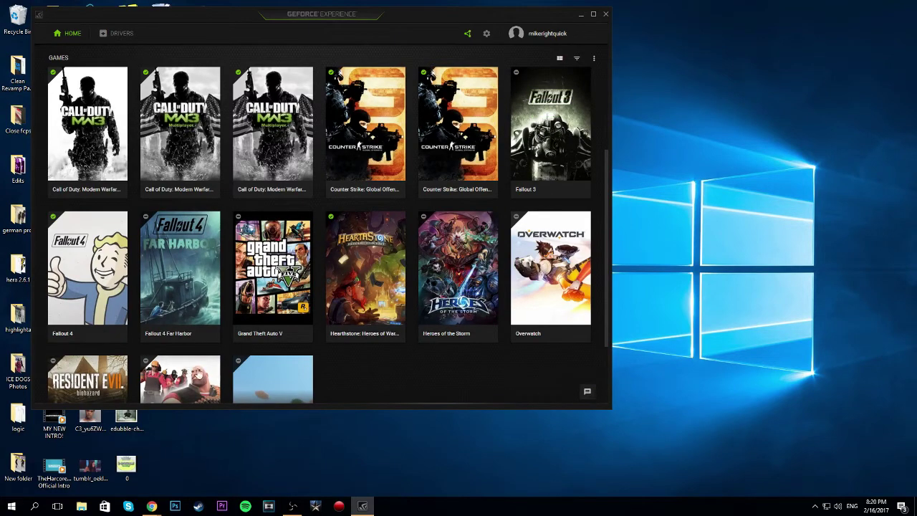
{"action": "scroll", "coordinate": [197, 373], "scroll_direction": "down", "scroll_amount": 2}
{"action": "mouse_move", "coordinate": [213, 381]}
{"action": "mouse_move", "coordinate": [272, 358]}
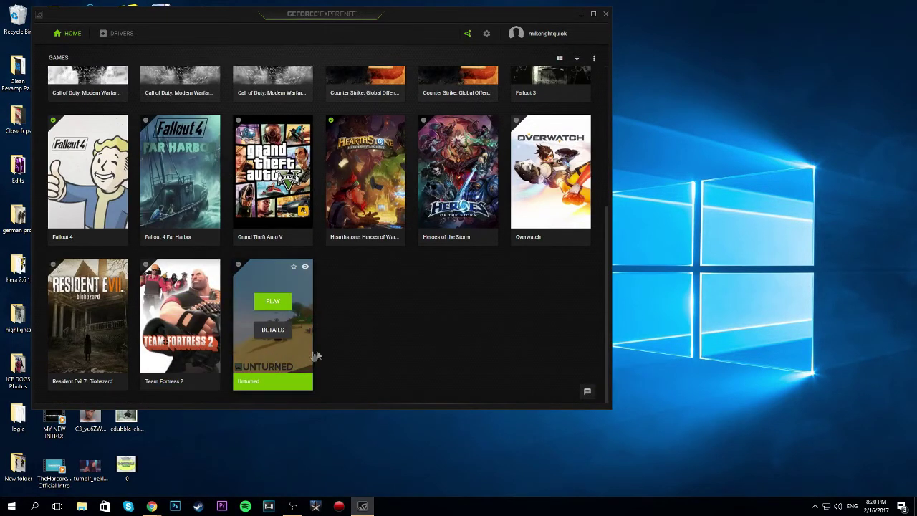
{"action": "scroll", "coordinate": [287, 358], "scroll_direction": "up", "scroll_amount": 2}
{"action": "scroll", "coordinate": [343, 359], "scroll_direction": "down", "scroll_amount": 2}
{"action": "scroll", "coordinate": [349, 366], "scroll_direction": "up", "scroll_amount": 5}
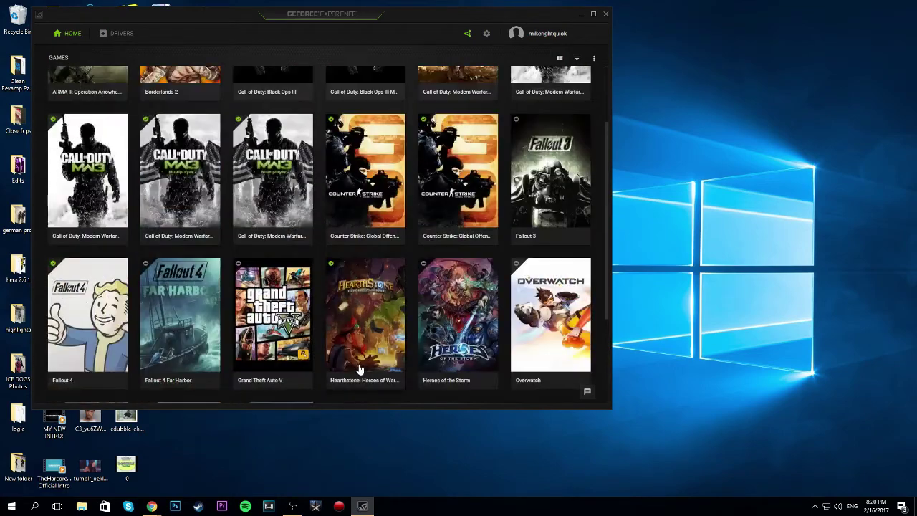
Maximize the GeForce Experience window and open its general settings
{"action": "double_click", "coordinate": [217, 16]}
{"action": "mouse_move", "coordinate": [701, 244]}
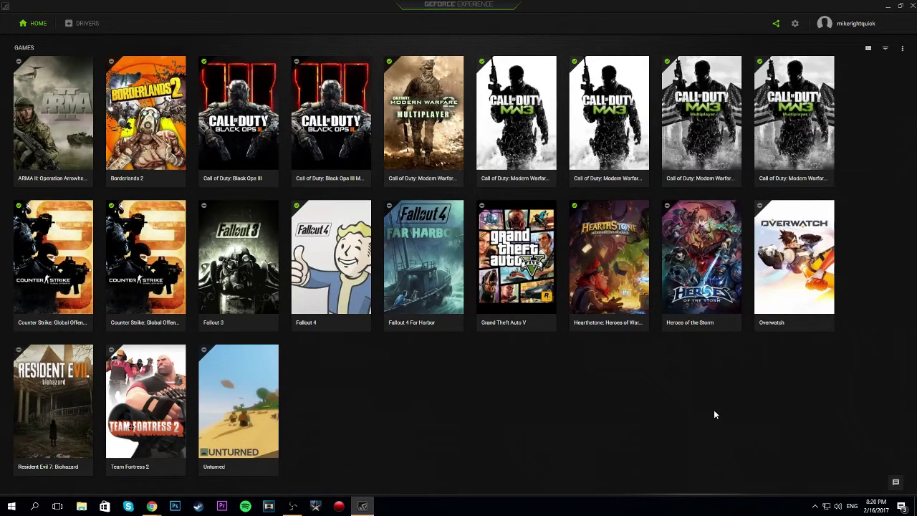
{"action": "mouse_move", "coordinate": [345, 291]}
{"action": "left_click", "coordinate": [795, 23]}
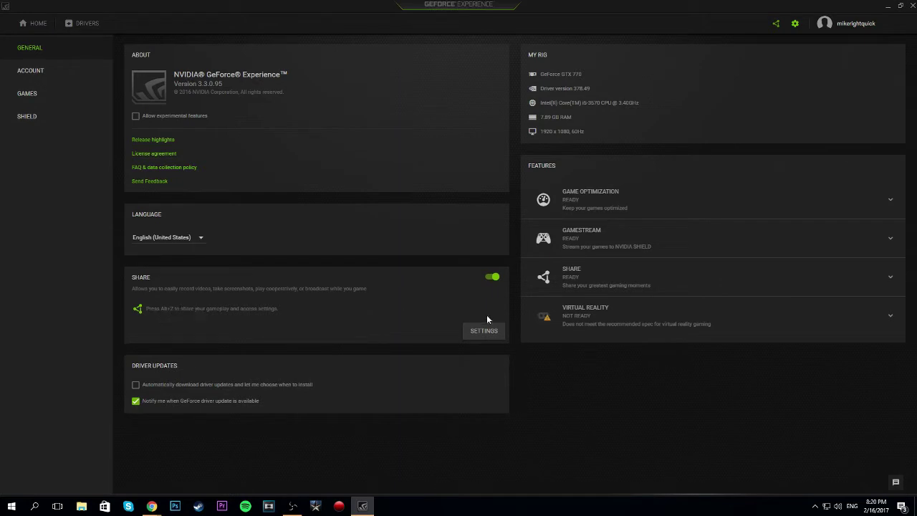
Examine the Share overlay with its Instant Replay, Record and Broadcast options, and close the overlay
{"action": "left_click", "coordinate": [497, 333]}
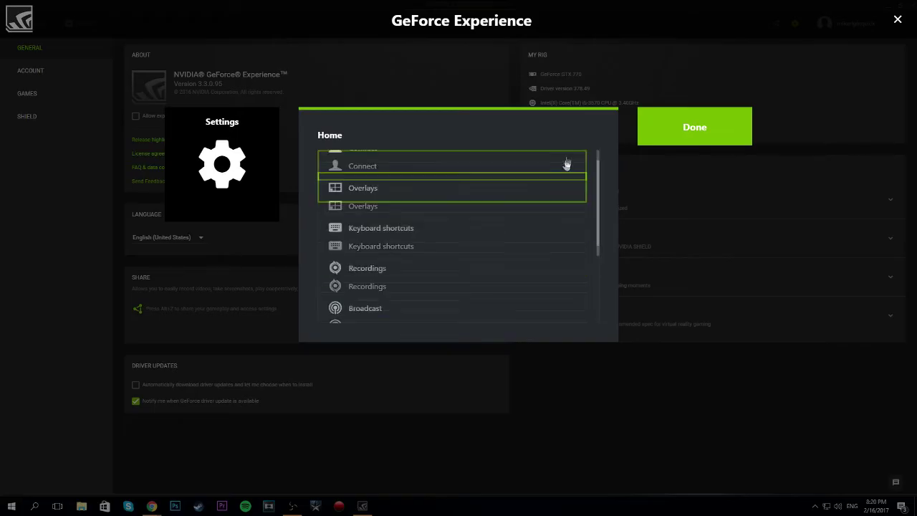
{"action": "left_click", "coordinate": [662, 136]}
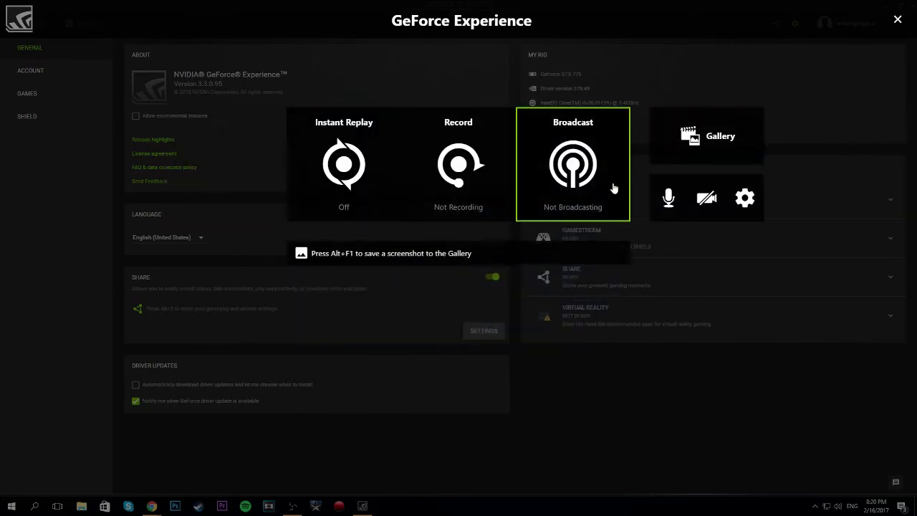
{"action": "left_click", "coordinate": [898, 19]}
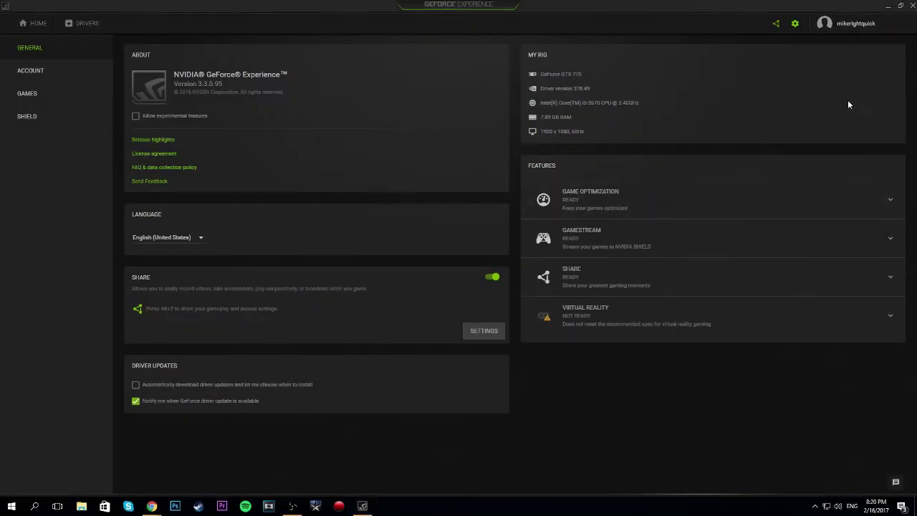
{"action": "key", "text": "alt+z"}
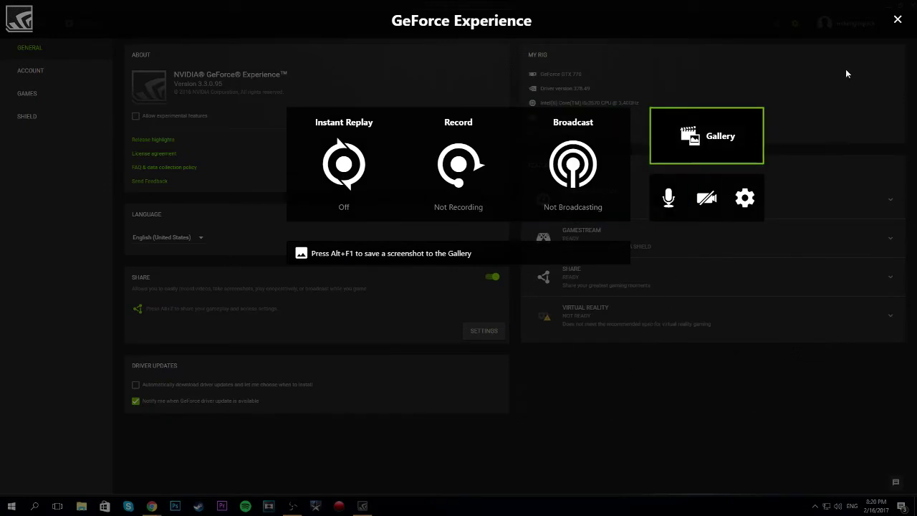
{"action": "left_click", "coordinate": [898, 20]}
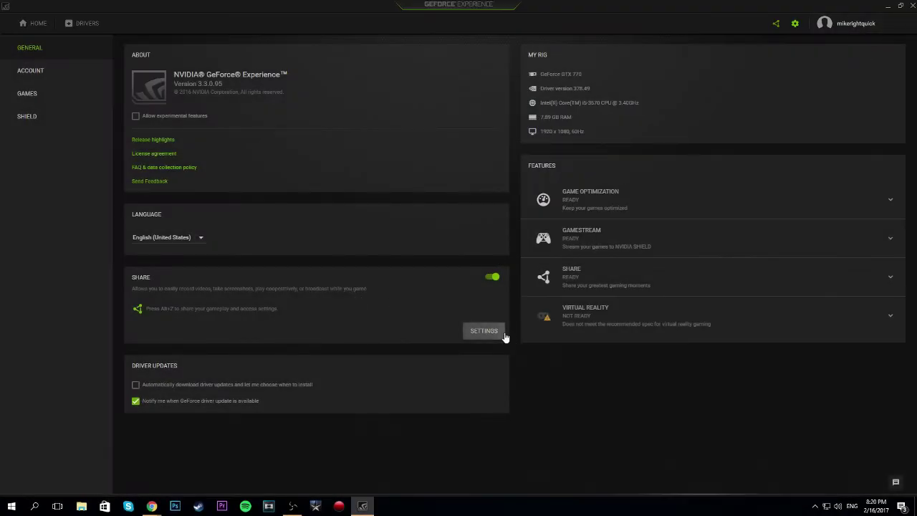
Examine the recording save locations and the accounts that can be connected in the Share settings
{"action": "left_click", "coordinate": [483, 331]}
{"action": "scroll", "coordinate": [424, 315], "scroll_direction": "down", "scroll_amount": 1}
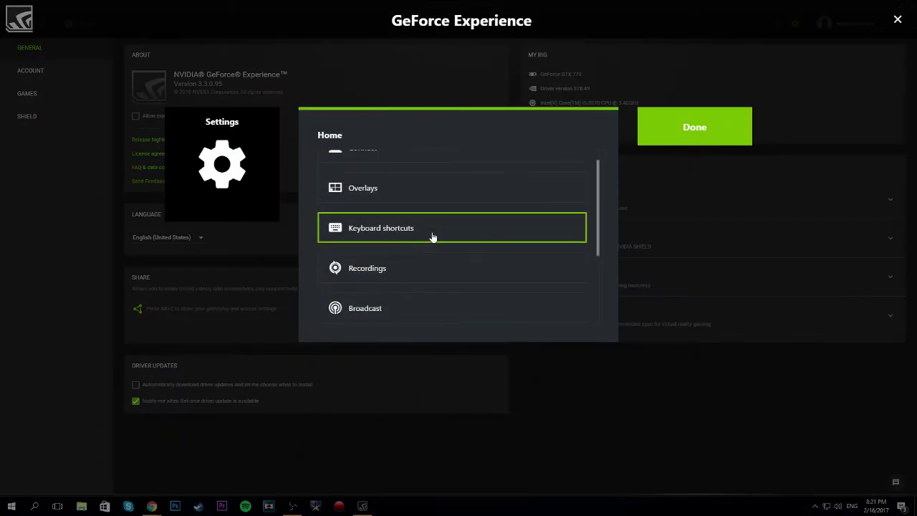
{"action": "left_click", "coordinate": [426, 269]}
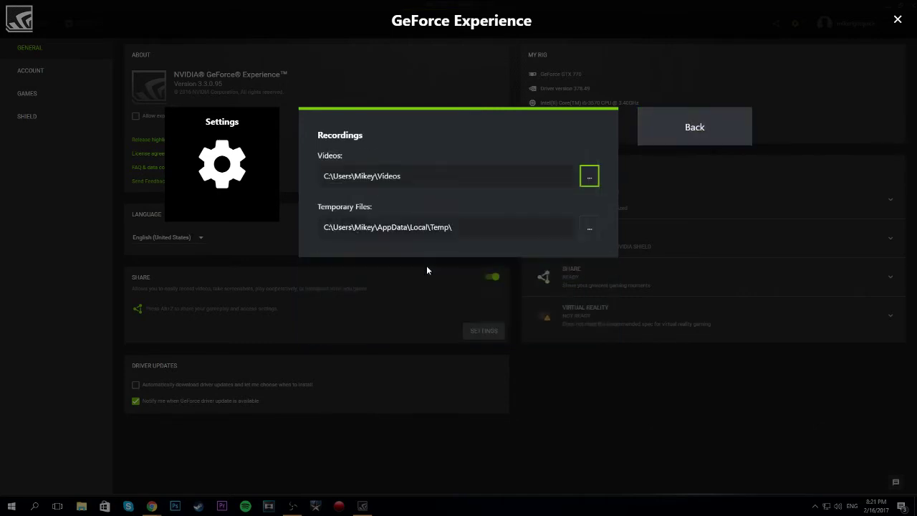
{"action": "left_click", "coordinate": [589, 177]}
{"action": "left_click", "coordinate": [705, 144]}
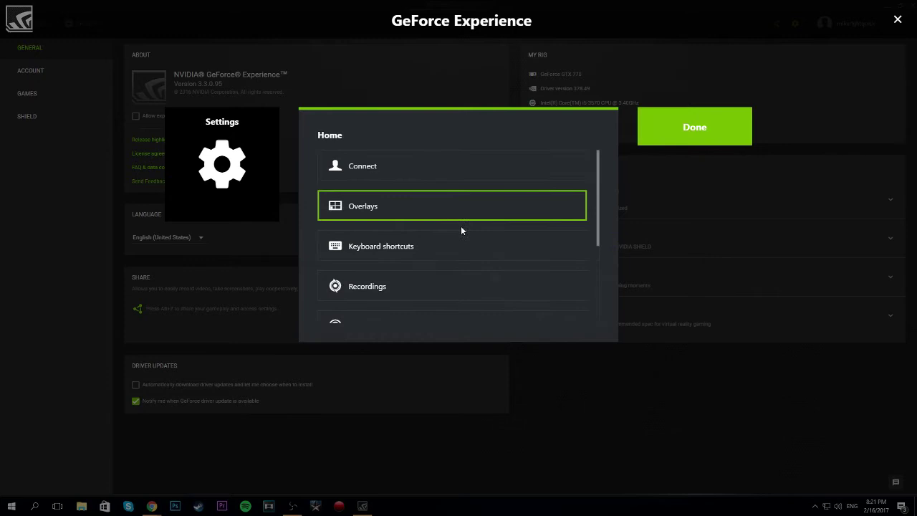
{"action": "left_click", "coordinate": [433, 174]}
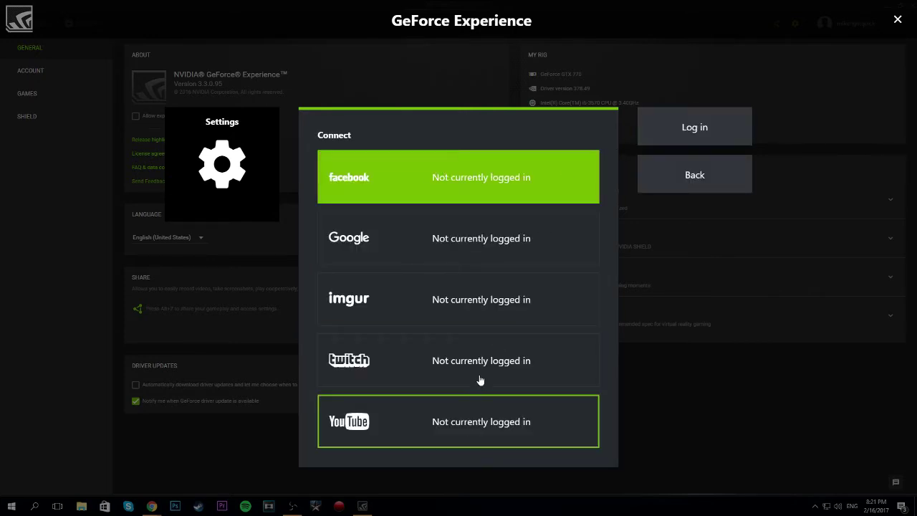
{"action": "left_click", "coordinate": [664, 186]}
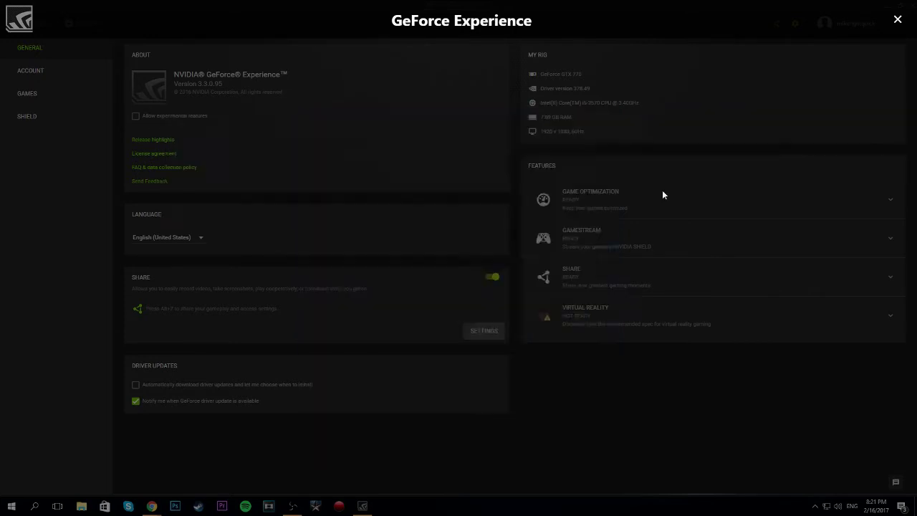
In the overlay settings, try the camera in the lower-left and lower-right corners and set it back to Off
{"action": "left_click", "coordinate": [451, 216]}
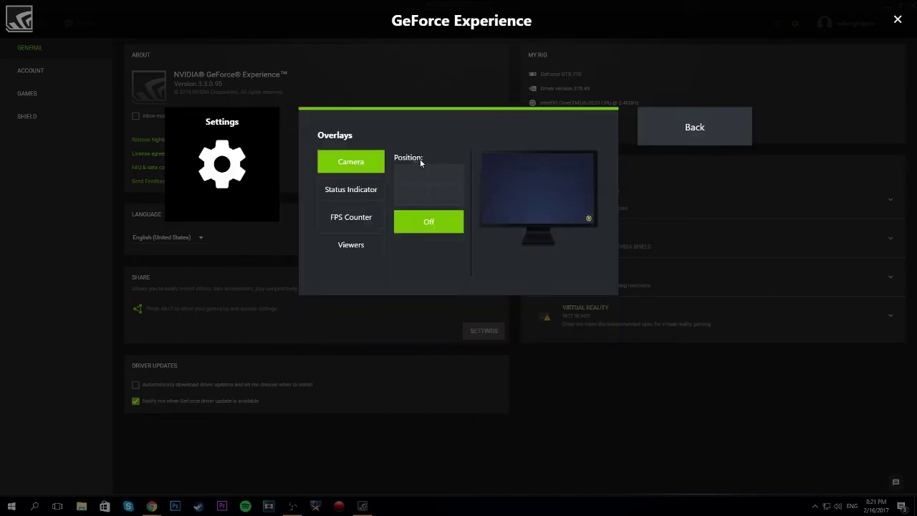
{"action": "left_click", "coordinate": [348, 222]}
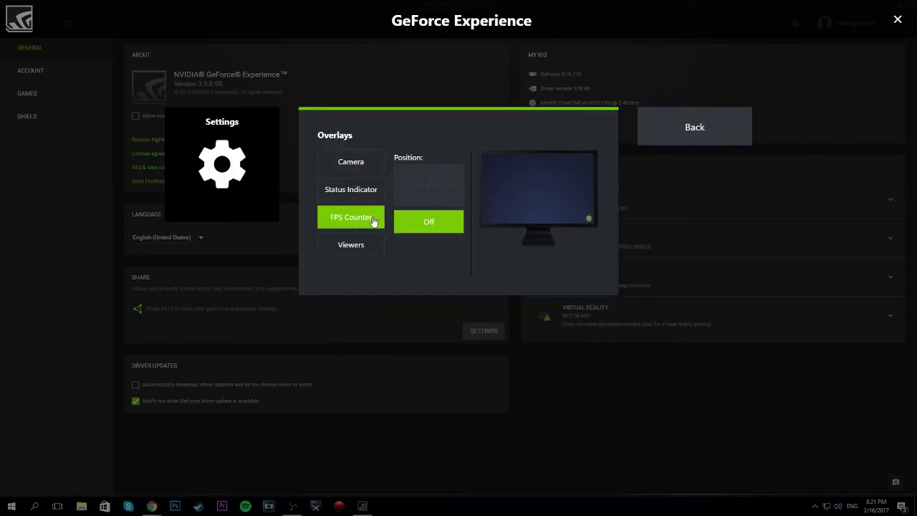
{"action": "left_click", "coordinate": [370, 160]}
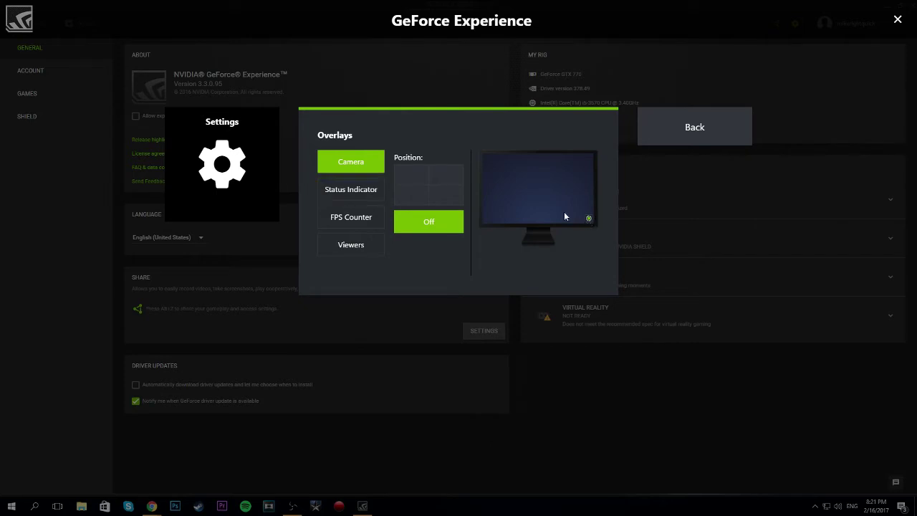
{"action": "left_click", "coordinate": [405, 204]}
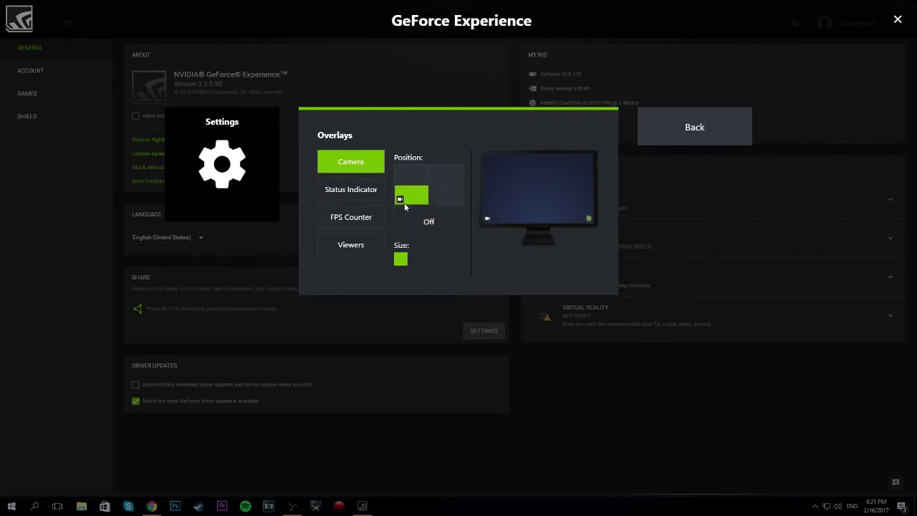
{"action": "left_click", "coordinate": [441, 198]}
{"action": "left_click", "coordinate": [434, 222]}
Try the status indicator overlay in each corner and set its position back to the lower-right corner
{"action": "left_click", "coordinate": [356, 195]}
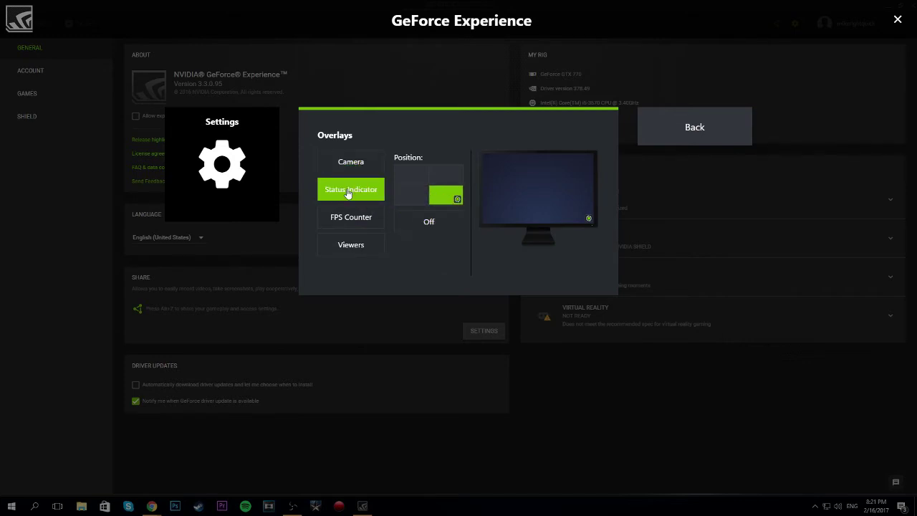
{"action": "left_click", "coordinate": [446, 175]}
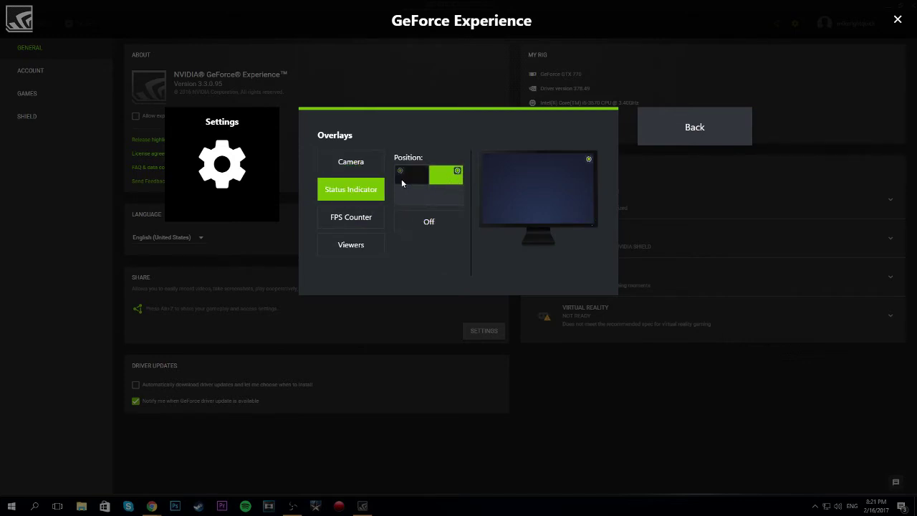
{"action": "left_click", "coordinate": [401, 179]}
{"action": "left_click", "coordinate": [403, 190]}
{"action": "left_click", "coordinate": [450, 197]}
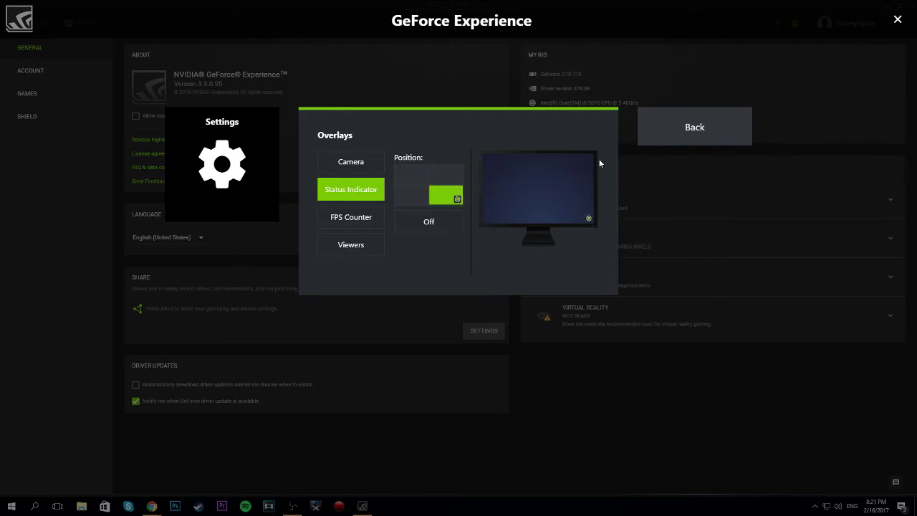
Leave the overlay settings and examine the keyboard shortcuts assigned to the Share functions
{"action": "left_click", "coordinate": [669, 142]}
{"action": "scroll", "coordinate": [489, 294], "scroll_direction": "down", "scroll_amount": 3}
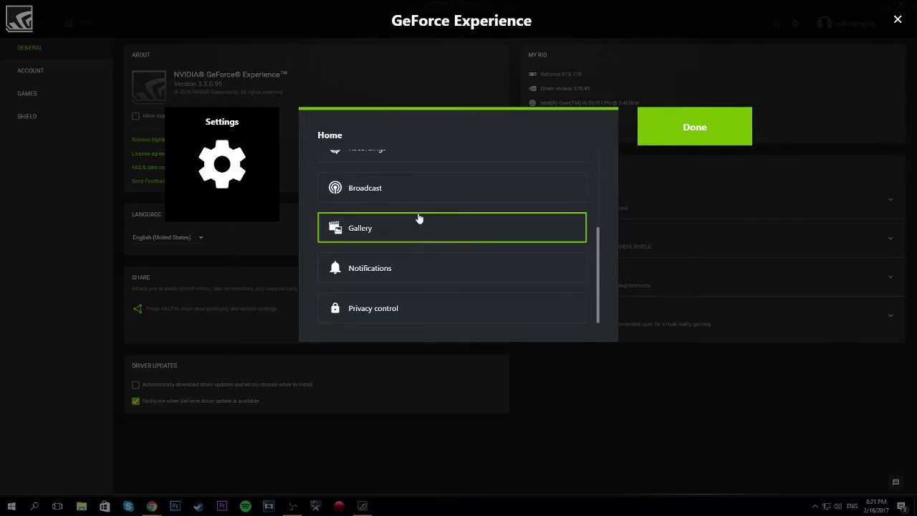
{"action": "scroll", "coordinate": [418, 208], "scroll_direction": "up", "scroll_amount": 2}
{"action": "scroll", "coordinate": [399, 240], "scroll_direction": "up", "scroll_amount": 2}
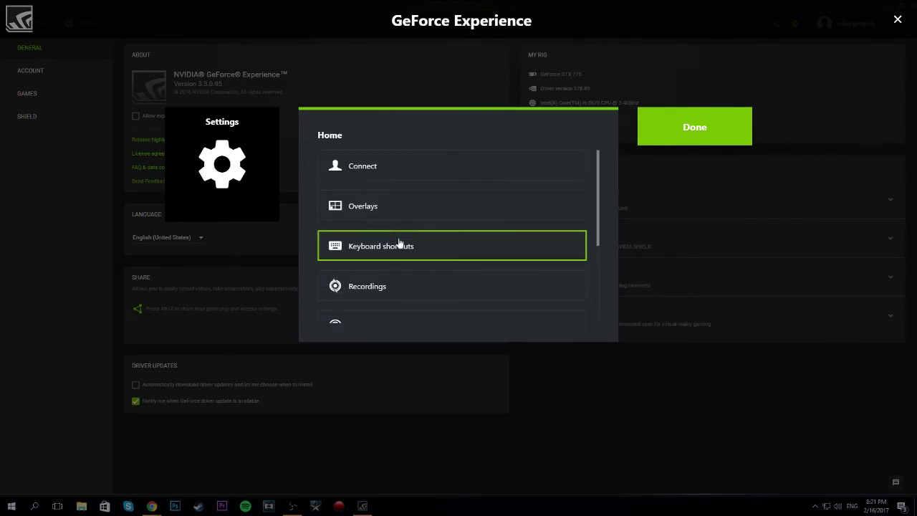
{"action": "left_click", "coordinate": [458, 253]}
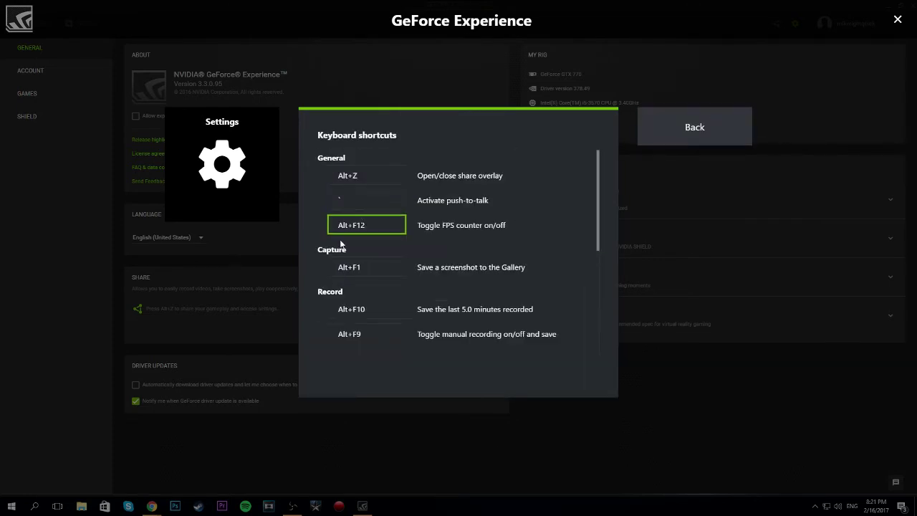
{"action": "left_click", "coordinate": [683, 140]}
Examine the gallery upload destinations for screenshots and videos, and close the Share settings
{"action": "scroll", "coordinate": [458, 240], "scroll_direction": "down", "scroll_amount": 4}
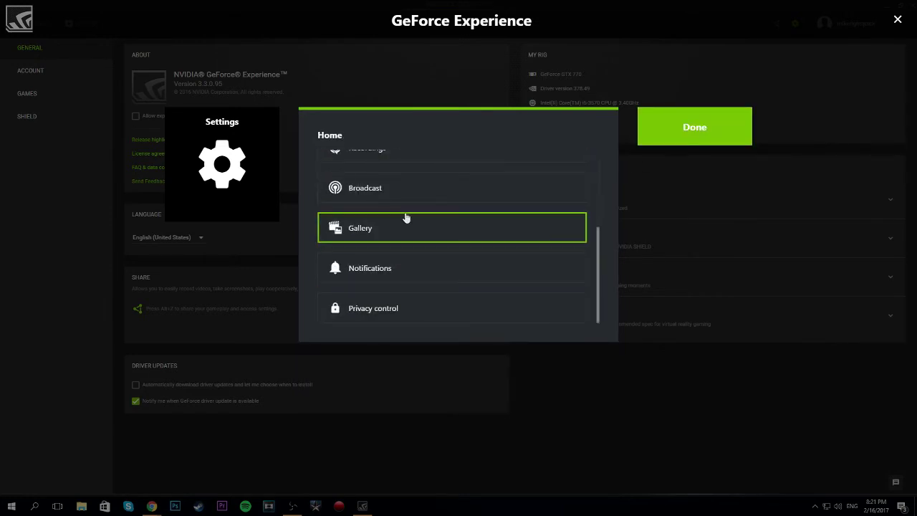
{"action": "left_click", "coordinate": [380, 241]}
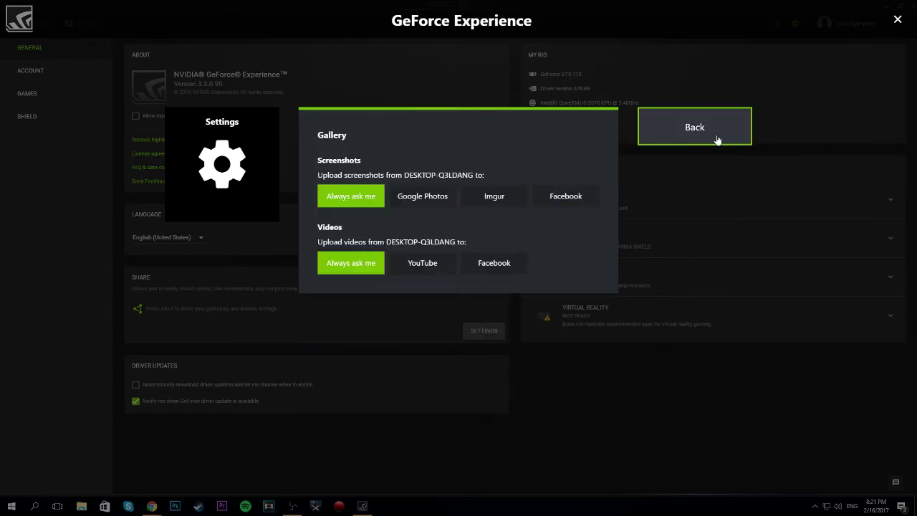
{"action": "left_click", "coordinate": [686, 141]}
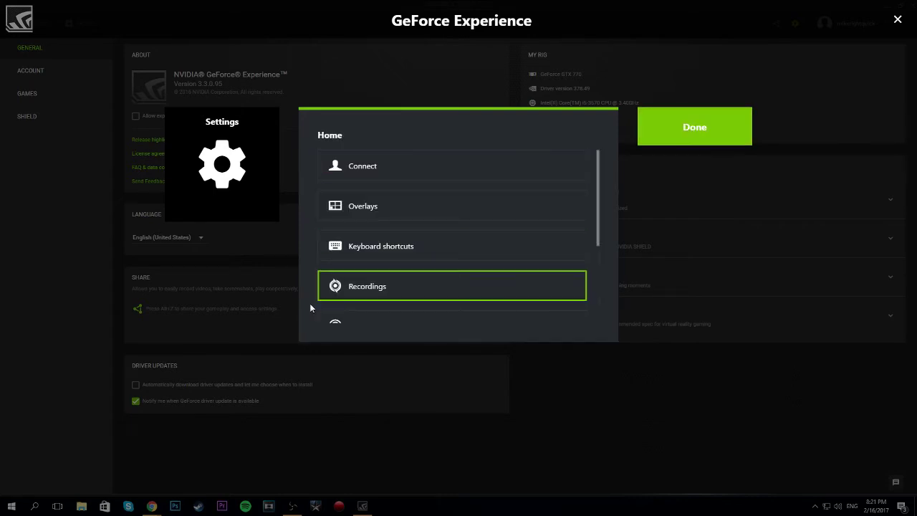
{"action": "scroll", "coordinate": [415, 222], "scroll_direction": "down", "scroll_amount": 3}
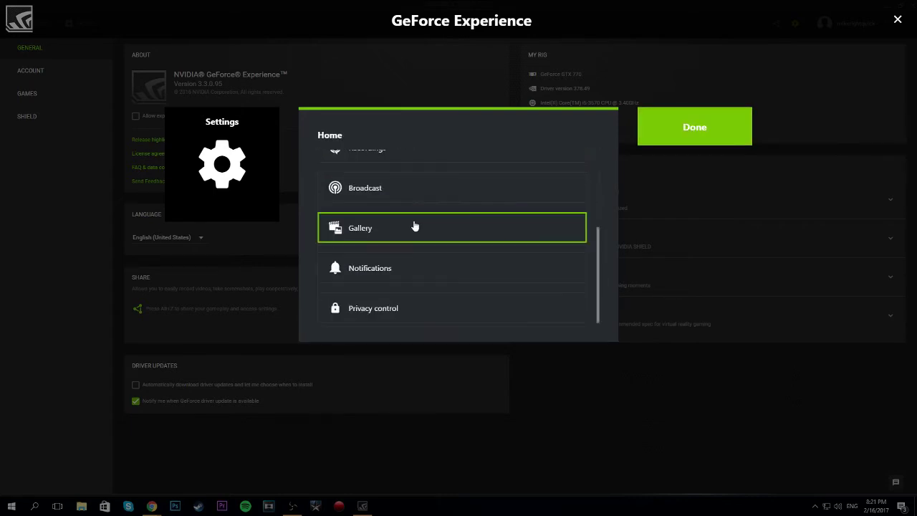
{"action": "left_click", "coordinate": [690, 118]}
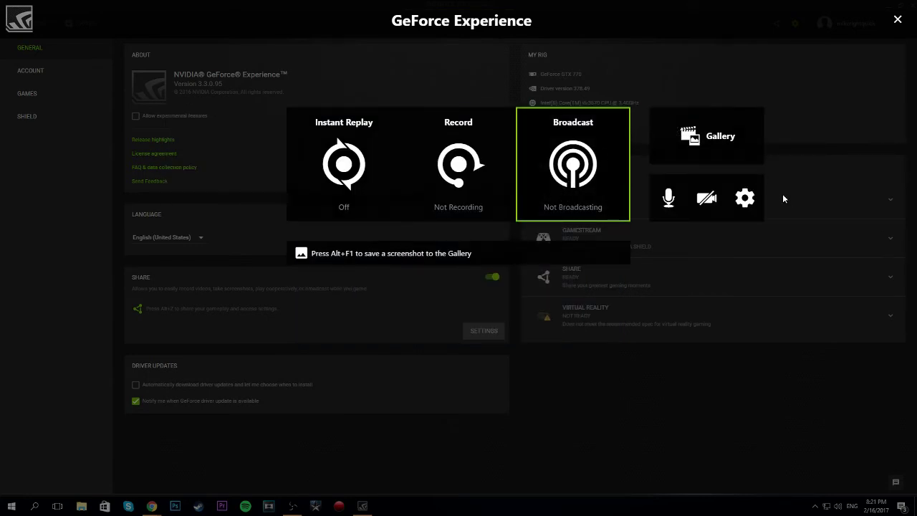
Set the microphone's recording device to Microphone (Yeti Stereo Microphone), lower its volume to about 30 percent and save
{"action": "left_click", "coordinate": [669, 200]}
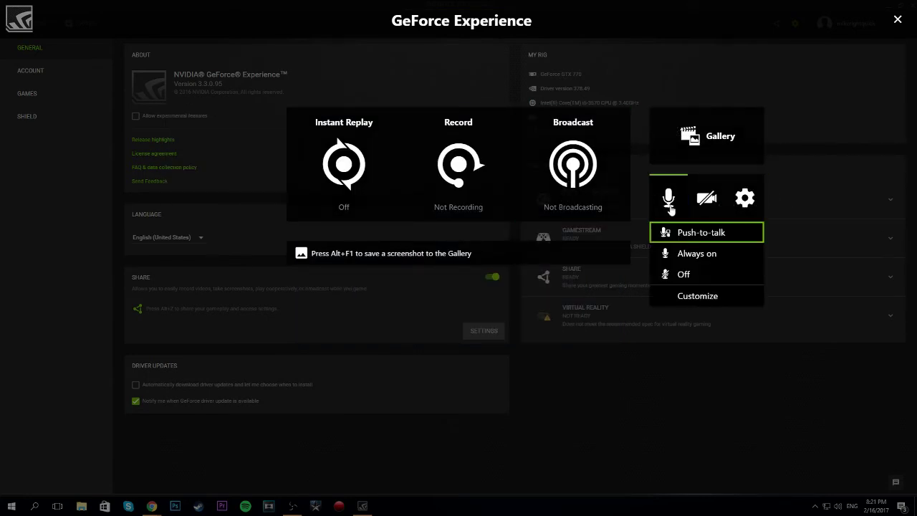
{"action": "left_click", "coordinate": [699, 296]}
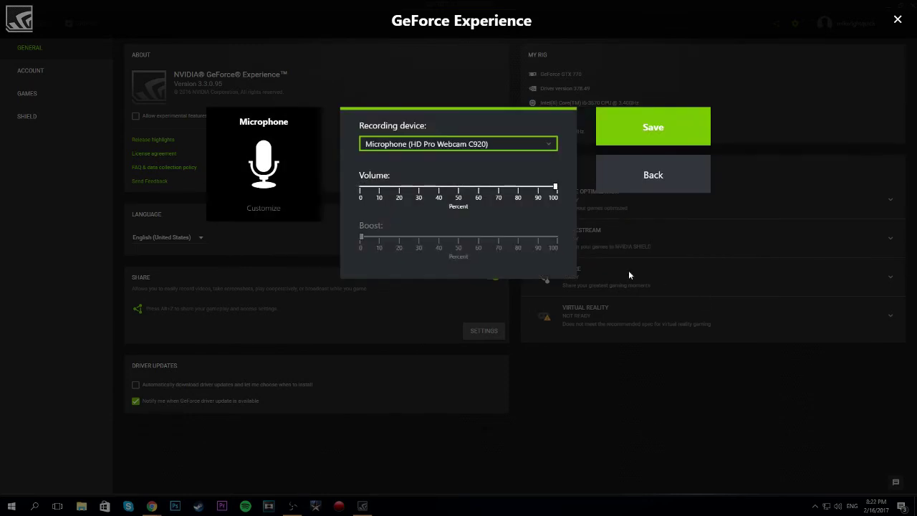
{"action": "left_click", "coordinate": [490, 140]}
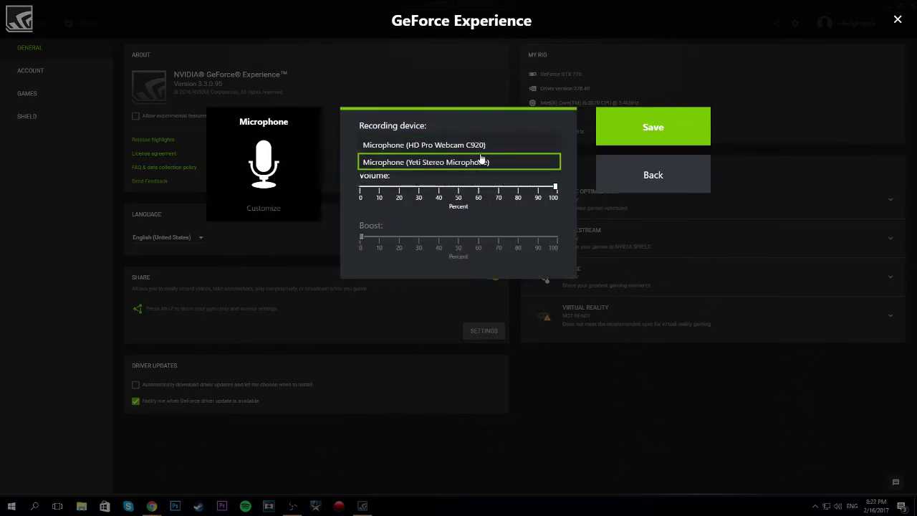
{"action": "left_click", "coordinate": [476, 162]}
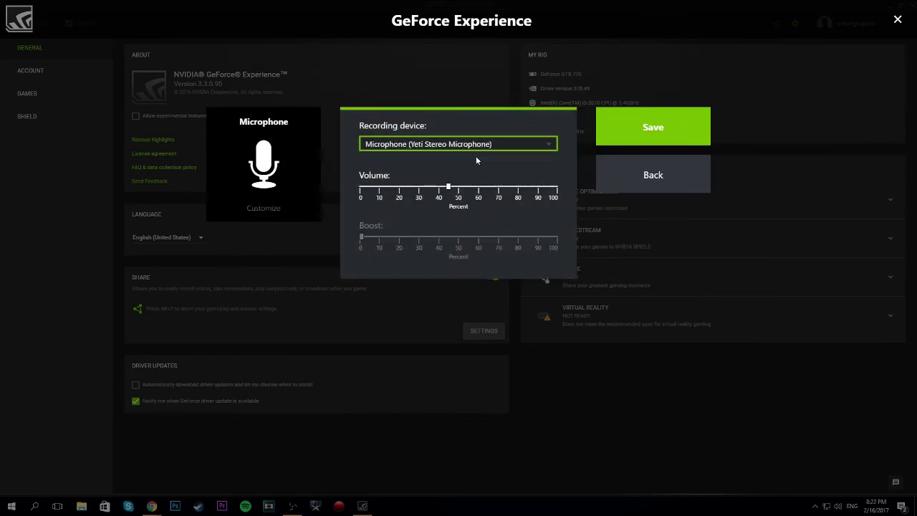
{"action": "left_click_drag", "start_coordinate": [447, 186], "coordinate": [422, 200]}
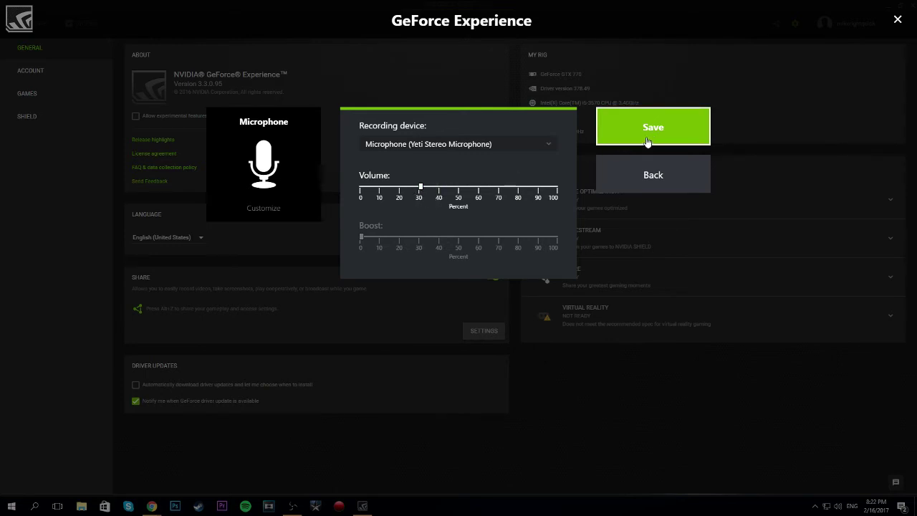
{"action": "left_click", "coordinate": [646, 143]}
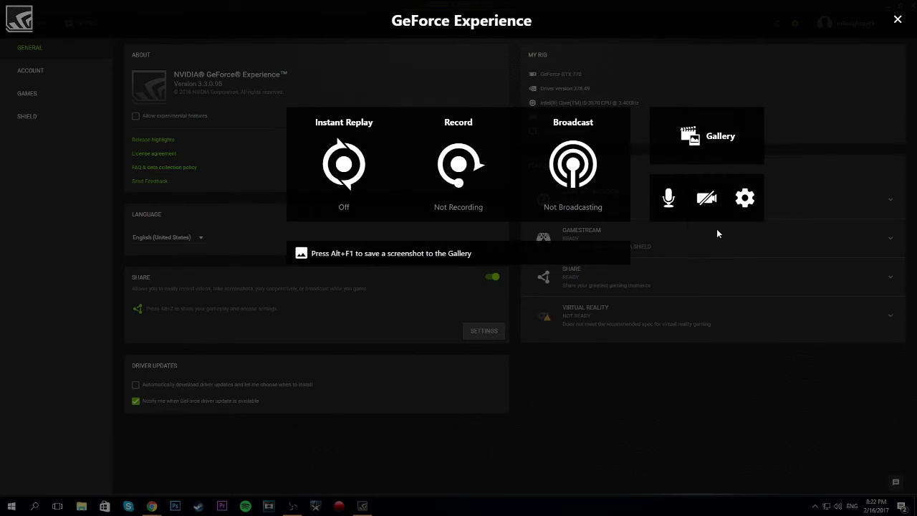
Examine the Instant Replay customization, try a replay length of 5.0 minutes and leave without saving
{"action": "left_click", "coordinate": [744, 198]}
{"action": "left_click", "coordinate": [722, 137]}
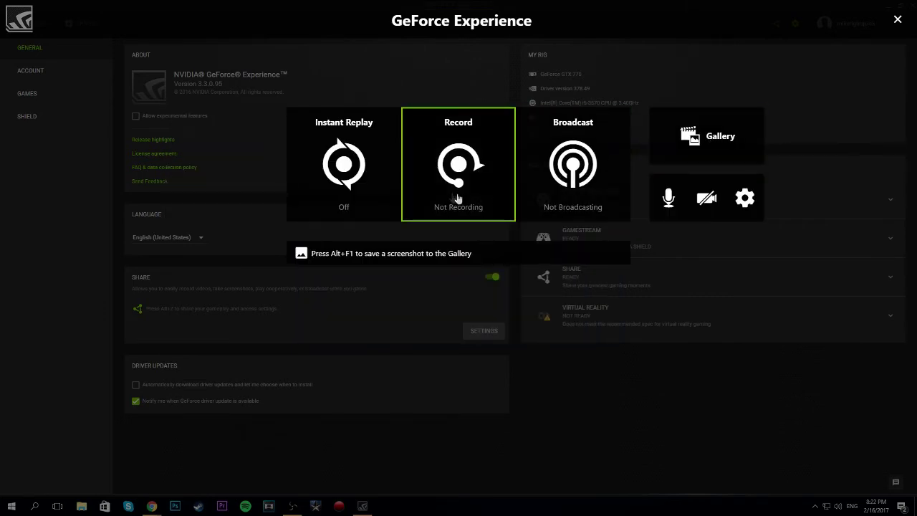
{"action": "left_click", "coordinate": [364, 180]}
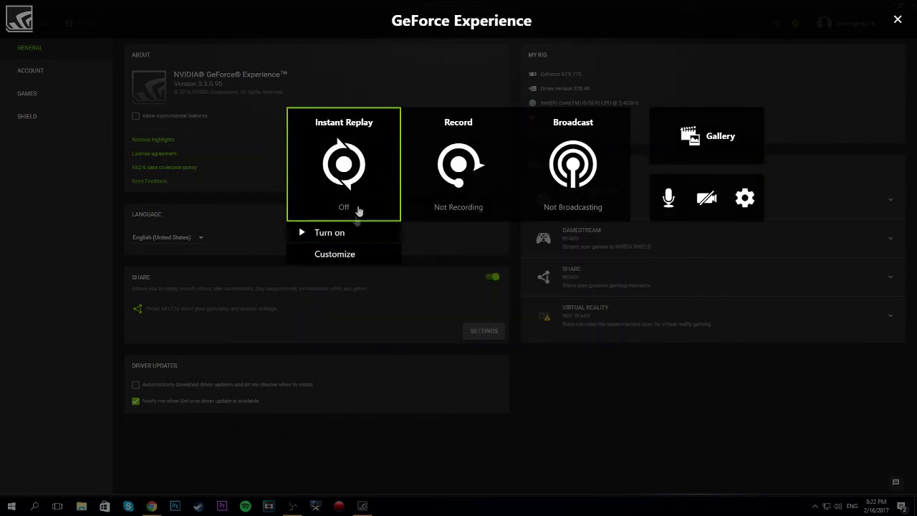
{"action": "left_click", "coordinate": [338, 252]}
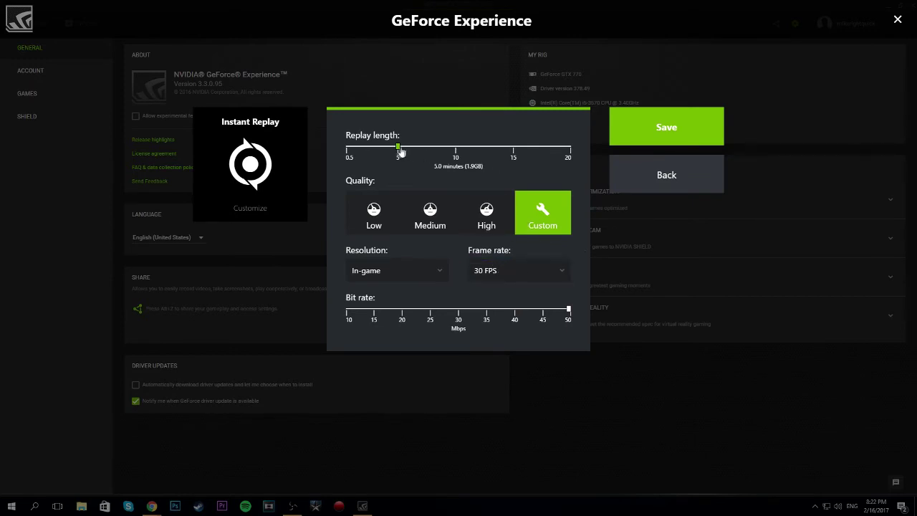
{"action": "left_click_drag", "start_coordinate": [418, 154], "coordinate": [399, 156]}
{"action": "left_click", "coordinate": [699, 173]}
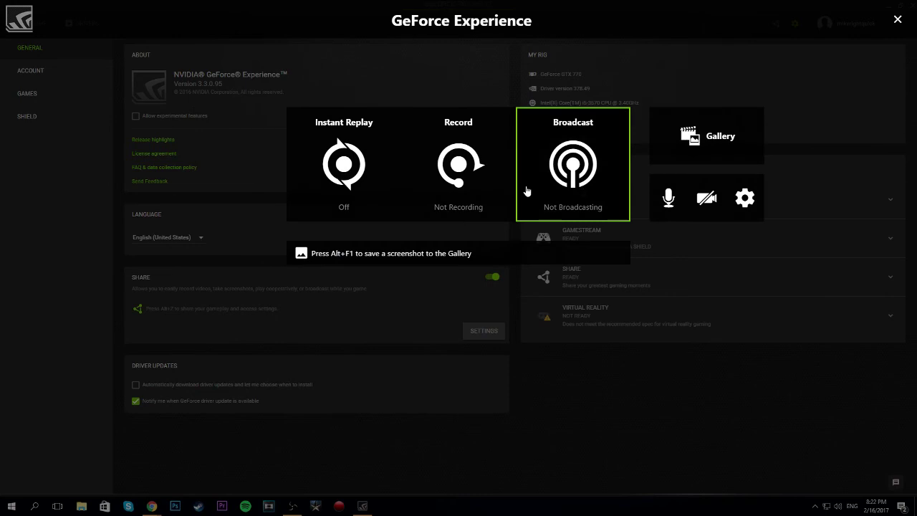
In the Record customization, try a bit rate of 40 Mbps and lower it to 30 Mbps
{"action": "left_click", "coordinate": [488, 184]}
{"action": "left_click", "coordinate": [452, 254]}
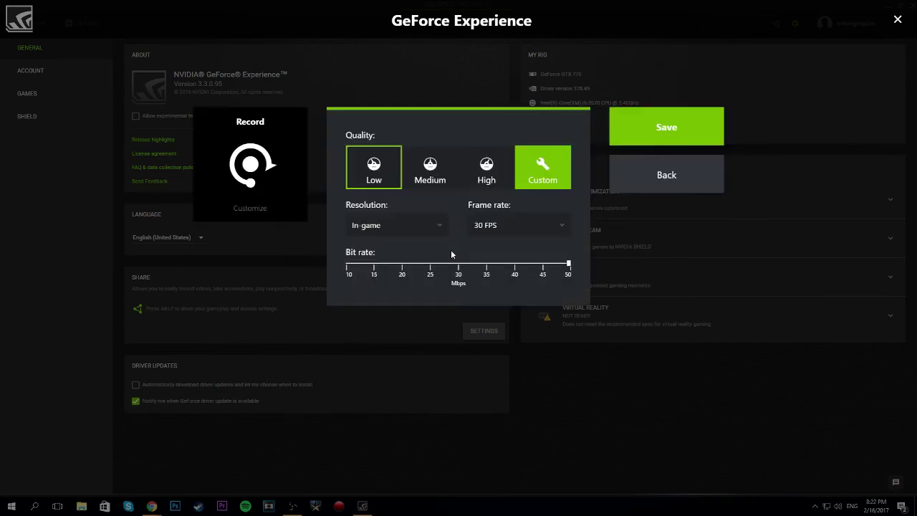
{"action": "left_click_drag", "start_coordinate": [571, 265], "coordinate": [520, 271]}
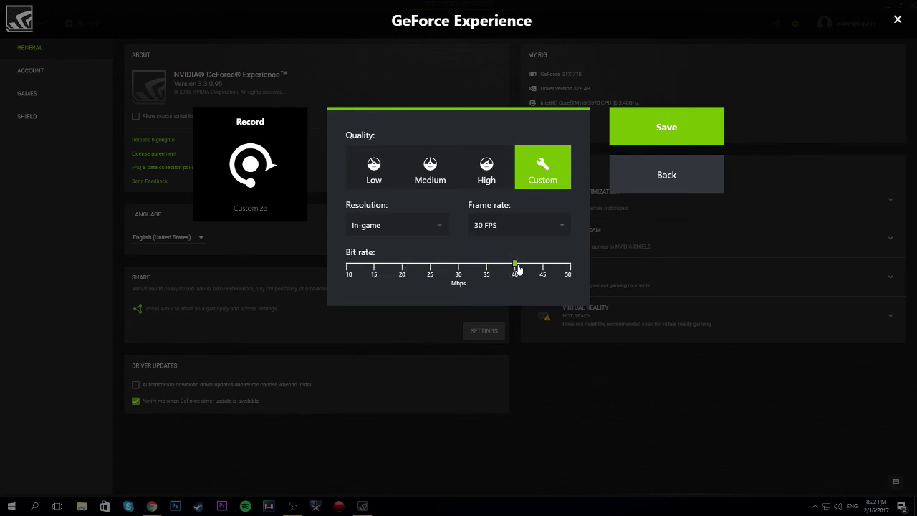
{"action": "left_click", "coordinate": [511, 271]}
{"action": "left_click_drag", "start_coordinate": [483, 267], "coordinate": [456, 271]}
Try the 1080p HD recording resolution, return it to In-game, view the frame rate choices and leave without saving
{"action": "left_click", "coordinate": [447, 225]}
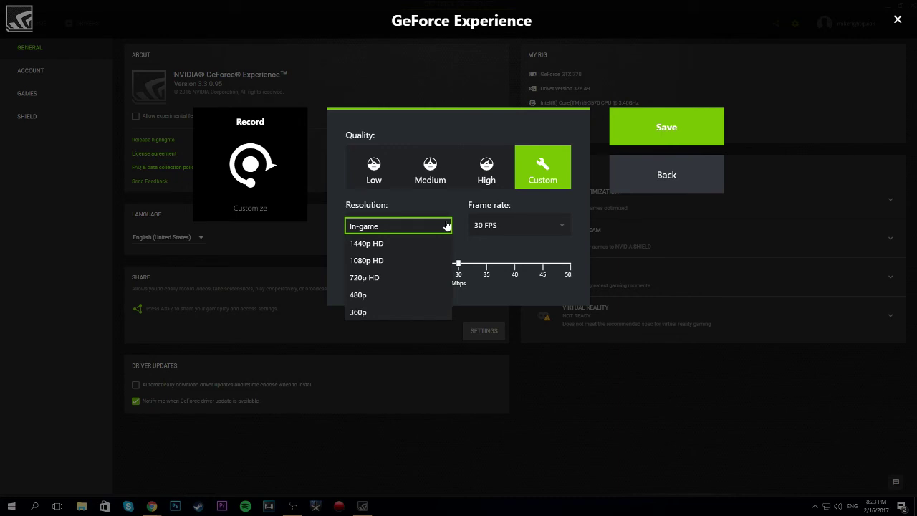
{"action": "left_click", "coordinate": [380, 260]}
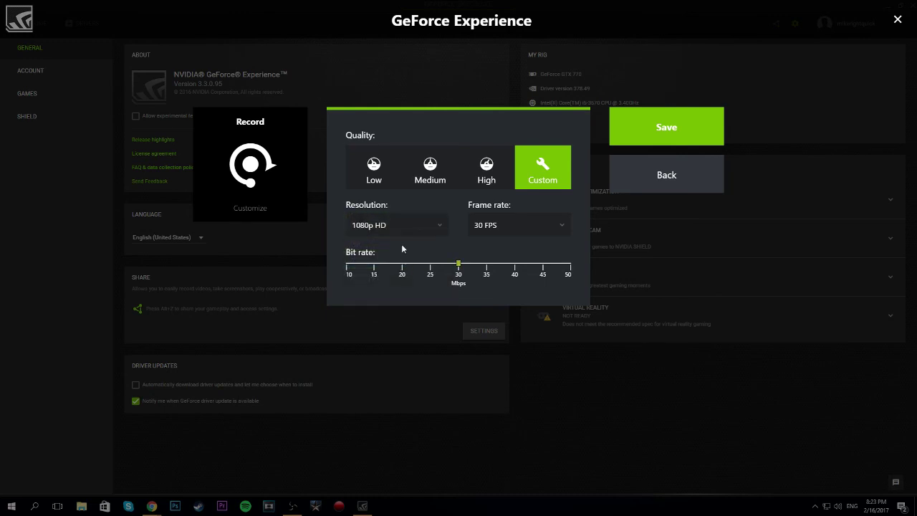
{"action": "left_click", "coordinate": [405, 225]}
{"action": "left_click", "coordinate": [406, 195]}
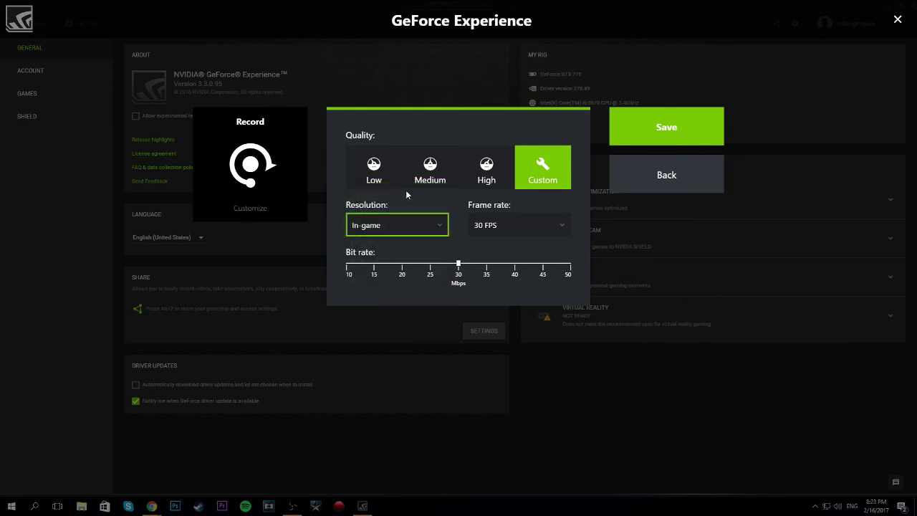
{"action": "left_click", "coordinate": [570, 227]}
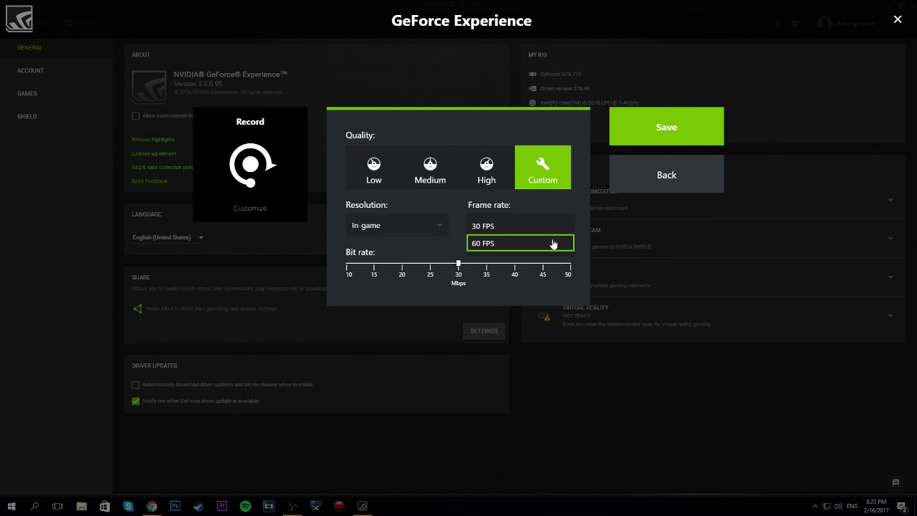
{"action": "left_click", "coordinate": [553, 214]}
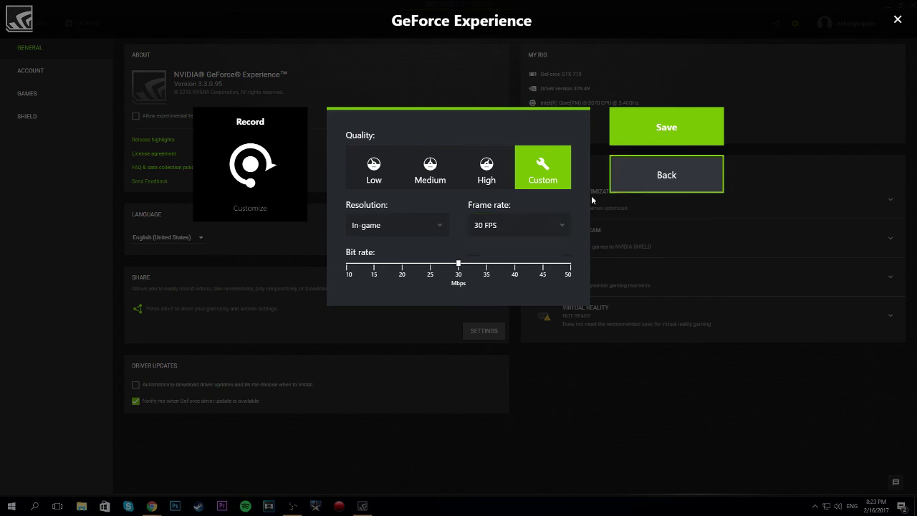
{"action": "left_click", "coordinate": [627, 179]}
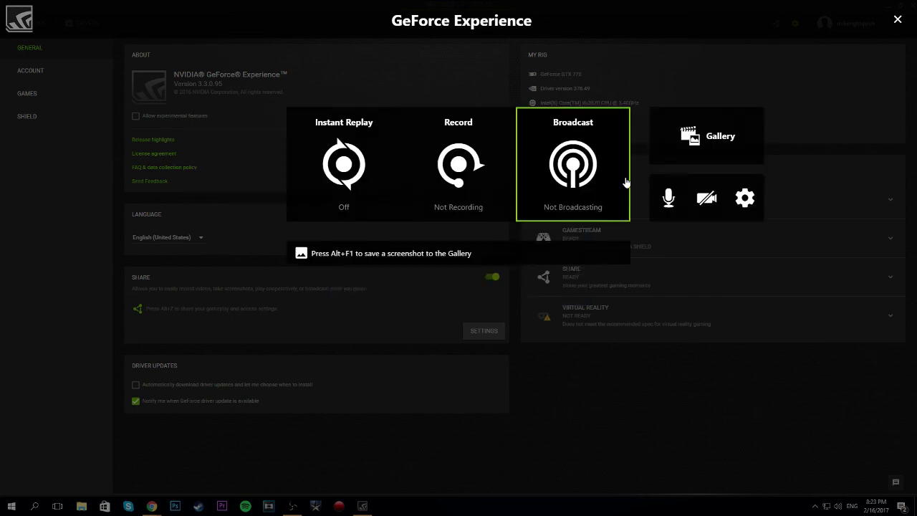
View the Broadcast options and the gallery, and close the Share overlay
{"action": "left_click", "coordinate": [577, 184]}
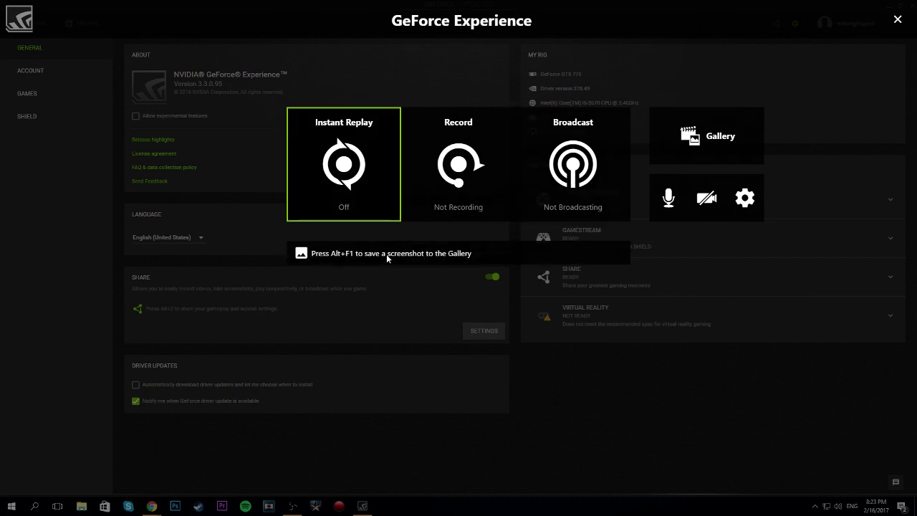
{"action": "left_click", "coordinate": [698, 150]}
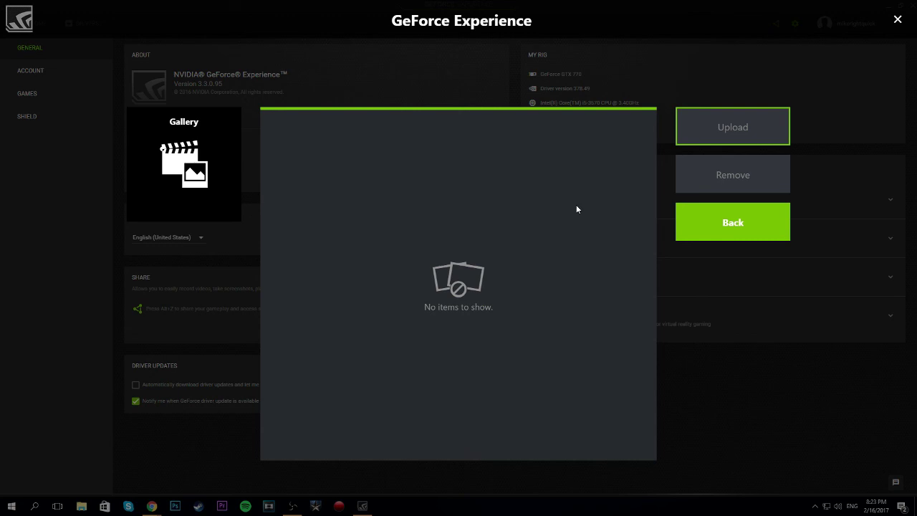
{"action": "left_click", "coordinate": [738, 235]}
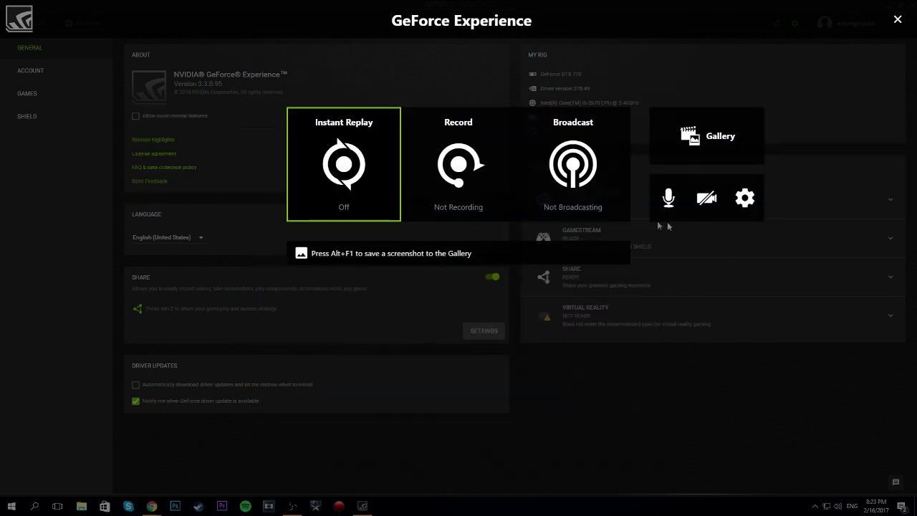
{"action": "left_click", "coordinate": [898, 21]}
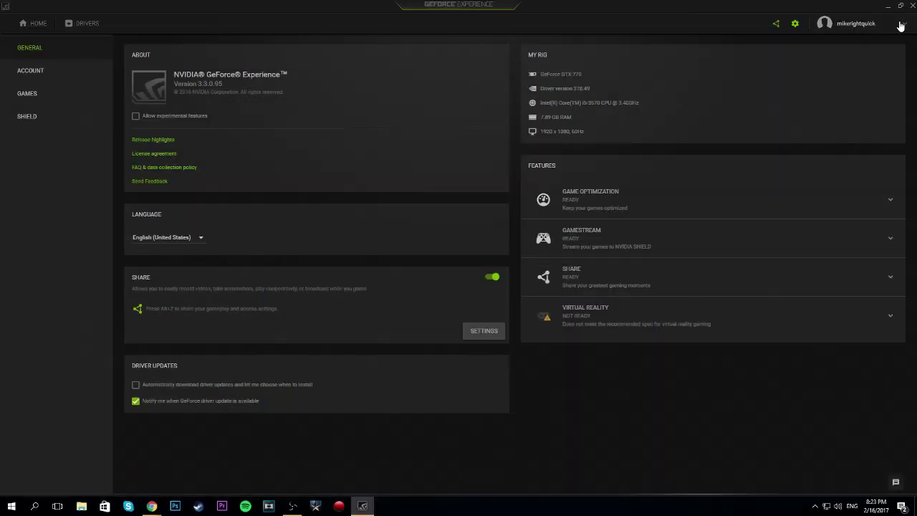